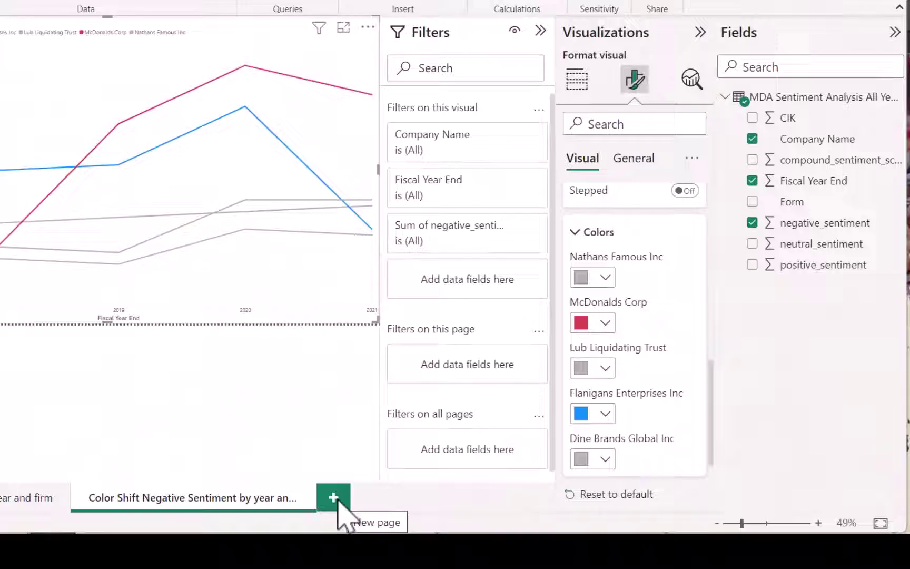
Add a blank Page 1 and bring up the Visualizations pane's more-visuals menu
click(337, 501)
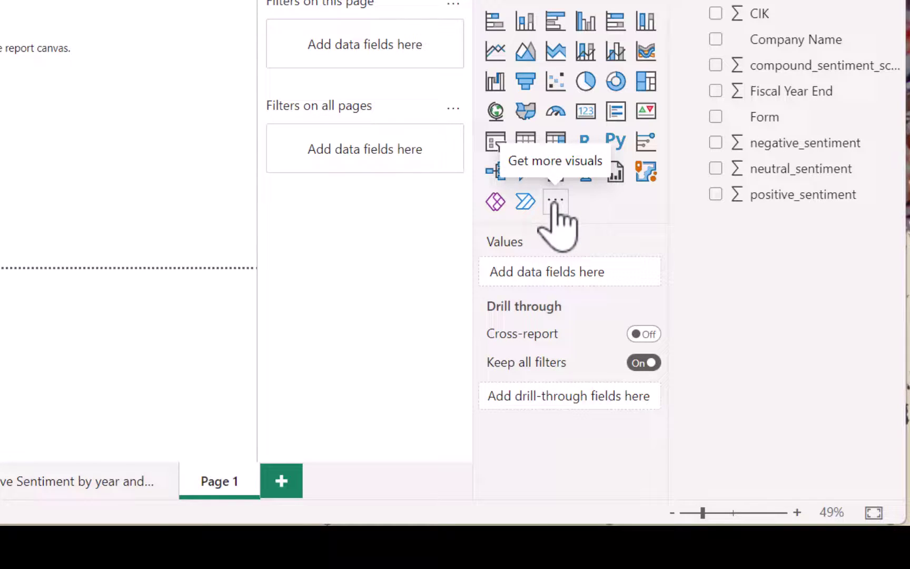
click(555, 201)
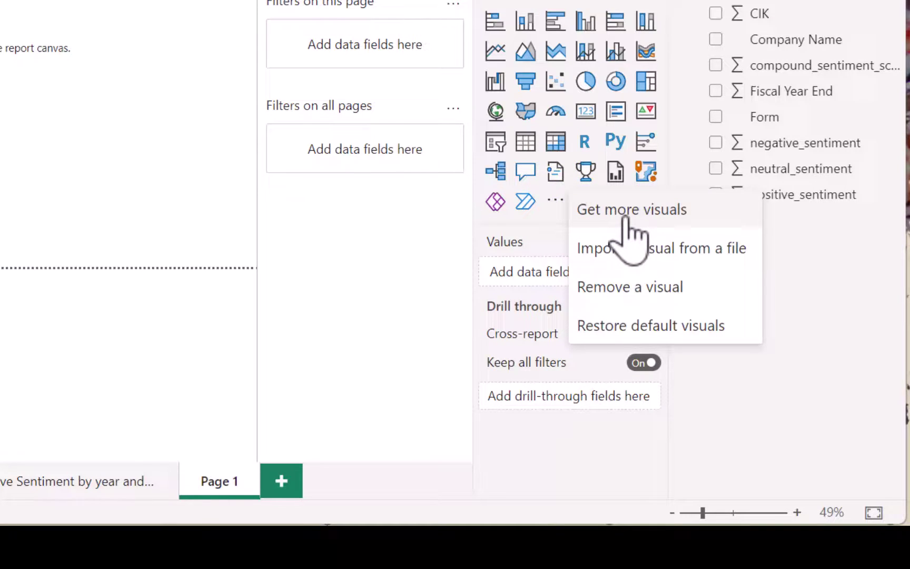
Search the visuals store for 'Box and' and add MAQ Software's Box and Whisker chart
click(625, 216)
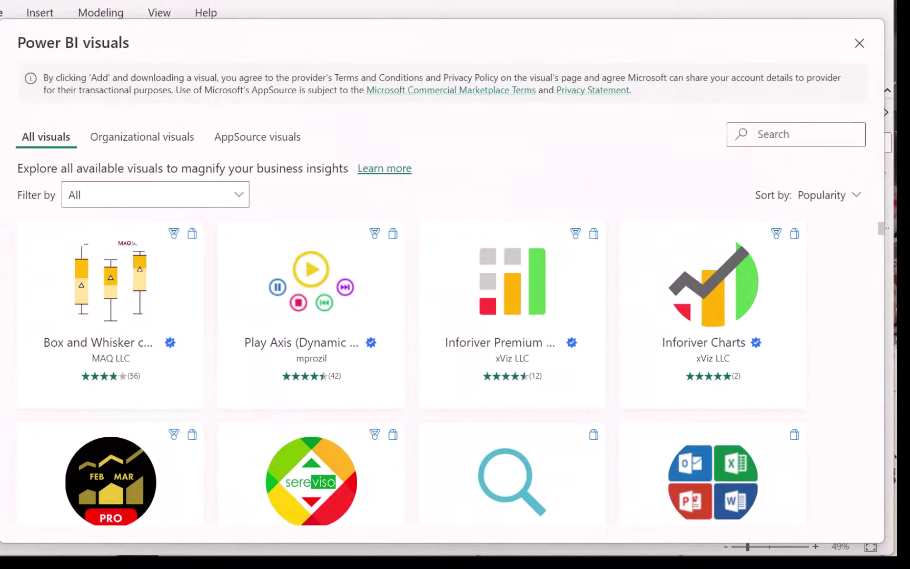
click(327, 93)
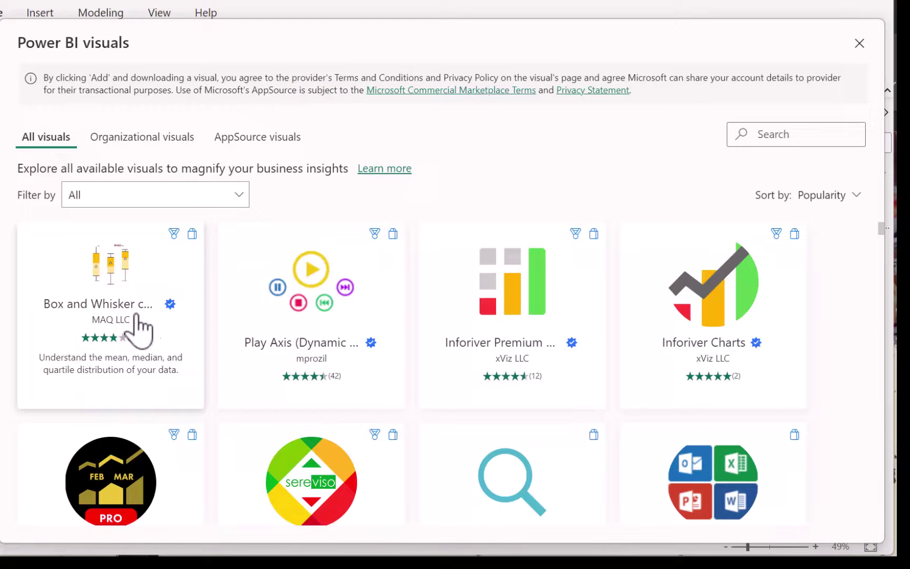
click(795, 134)
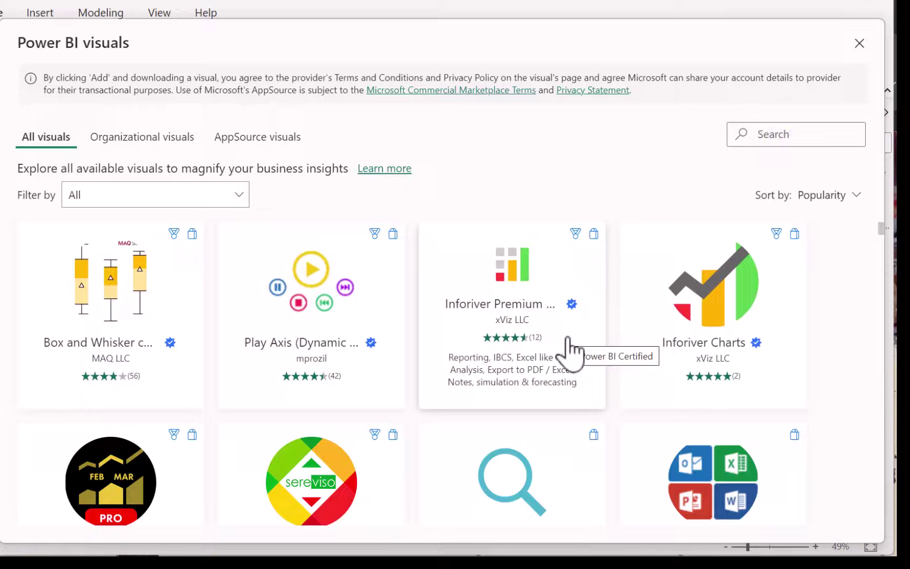
text(Box and)
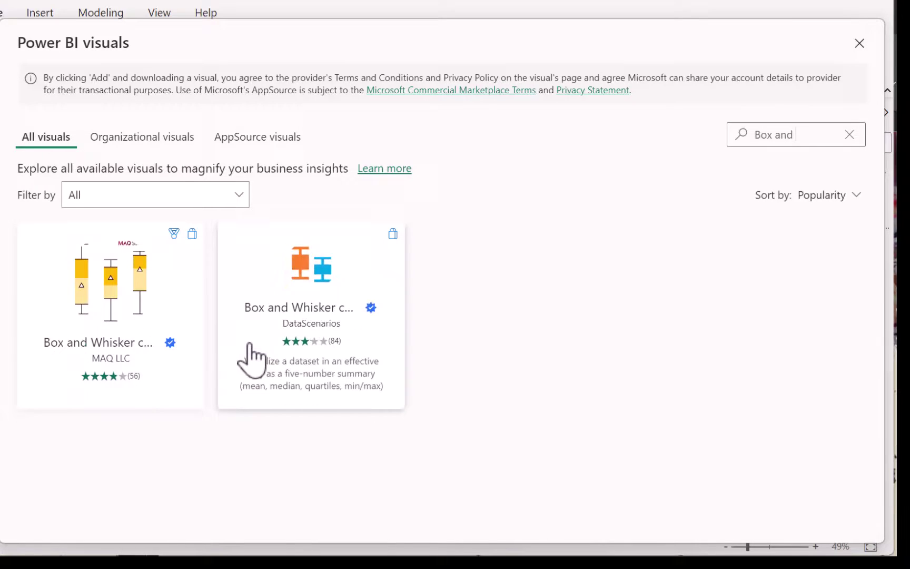
click(138, 318)
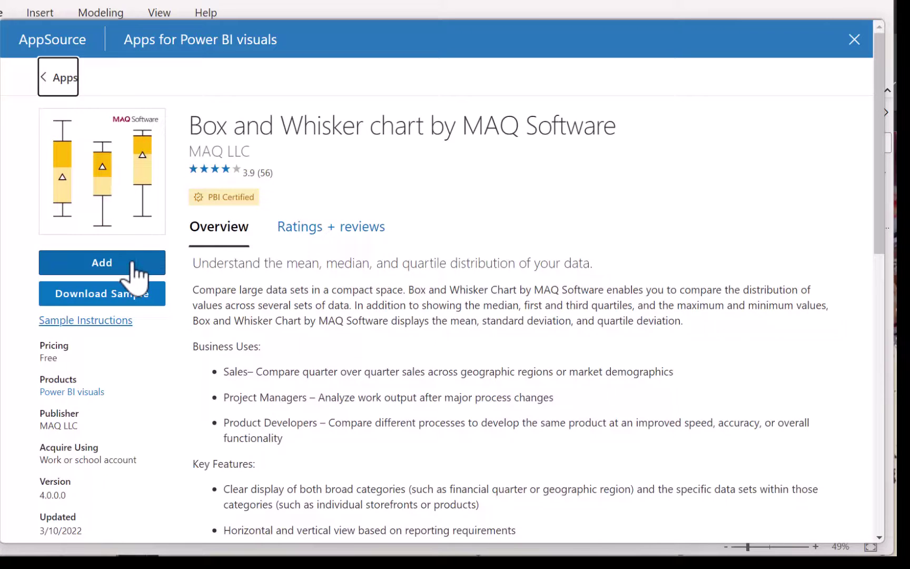
click(132, 263)
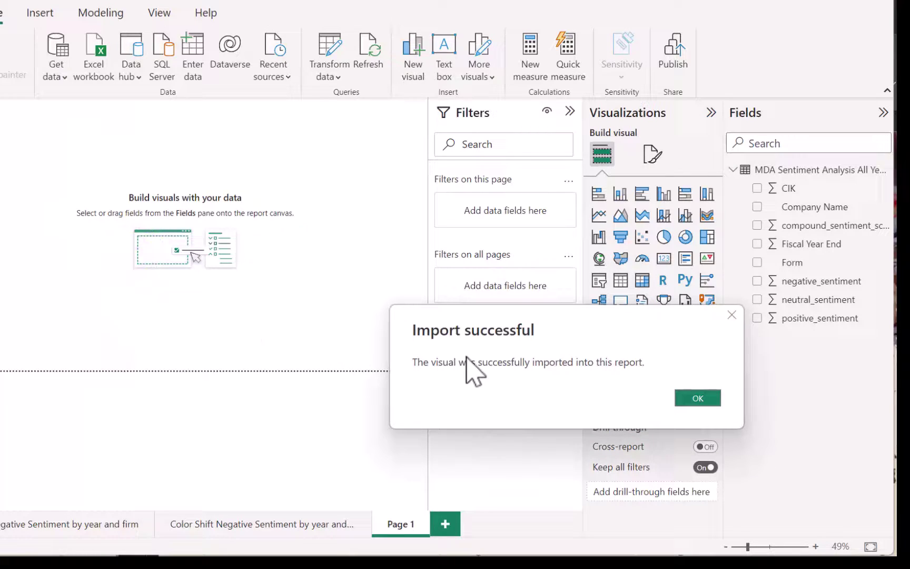
Insert an empty Box and Whisker visual on Page 1 and enlarge it across the page
click(697, 399)
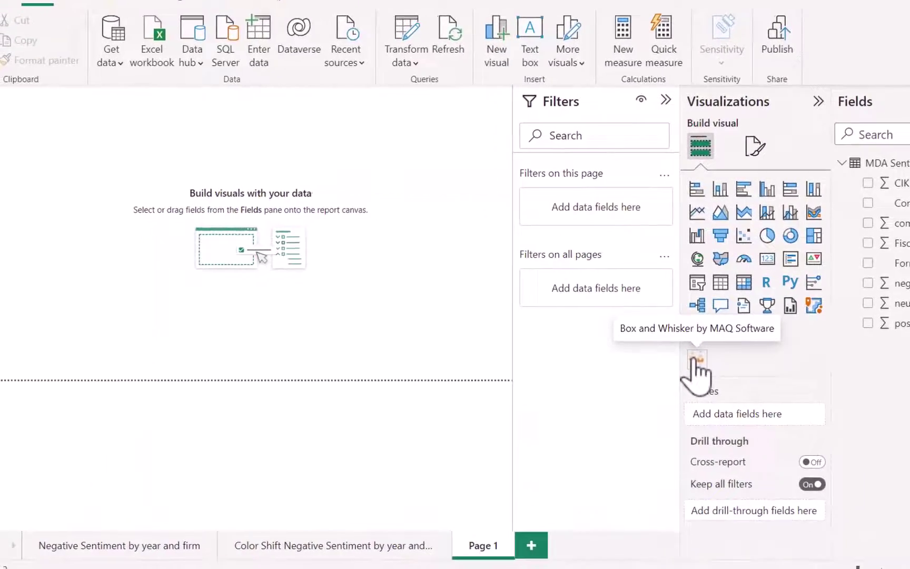
click(598, 350)
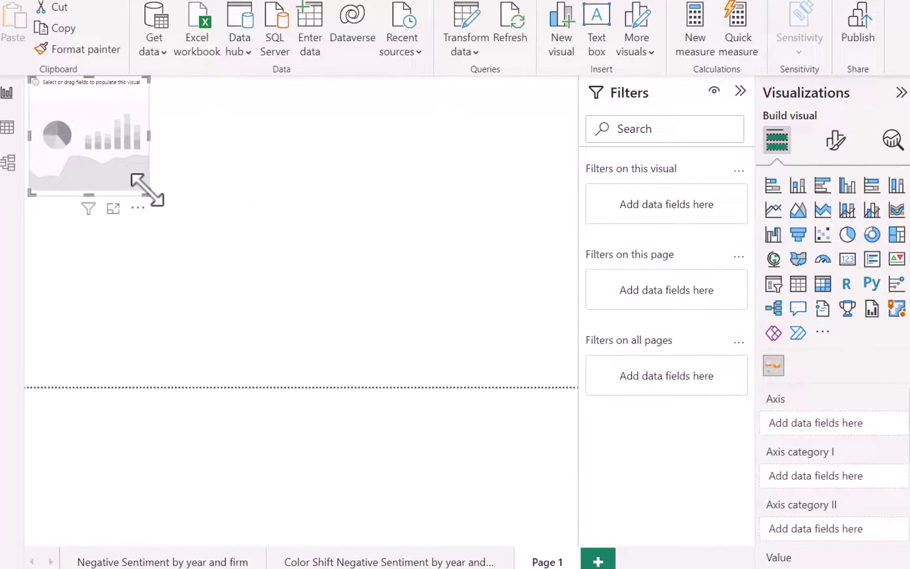
drag(130, 193, 360, 283)
drag(418, 287, 578, 388)
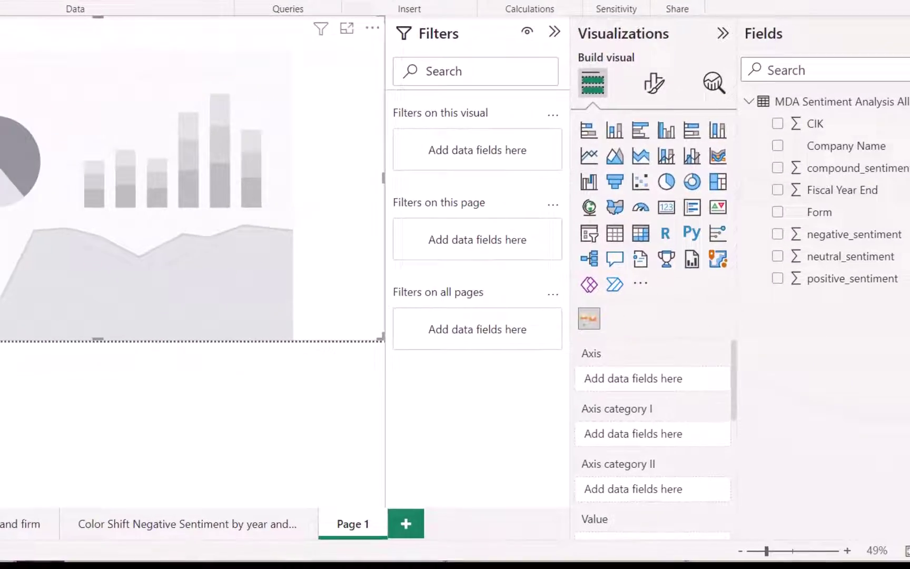
Map Company Name to Axis, Fiscal Year End to Axis category I, negative_sentiment to Value
drag(810, 133, 627, 383)
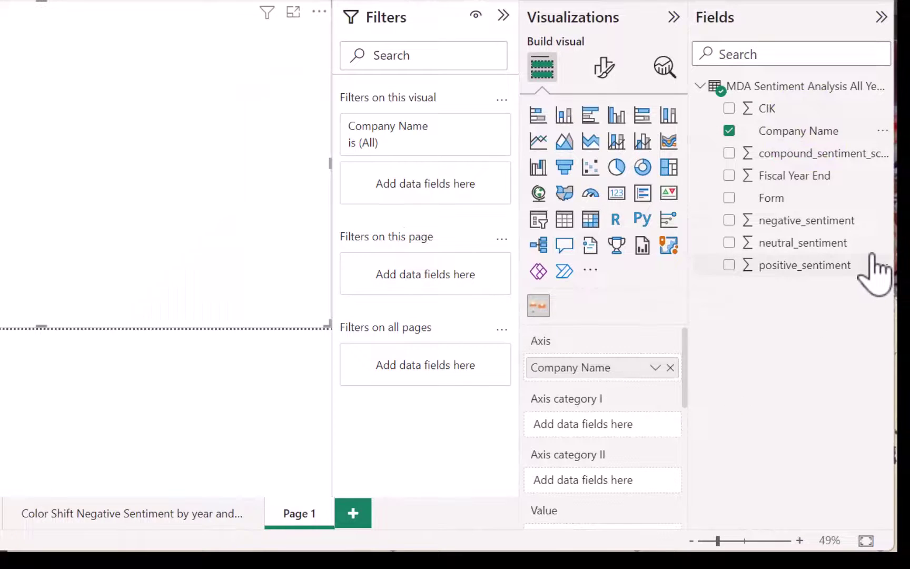
drag(795, 175, 615, 423)
scroll(605, 447, down, 3)
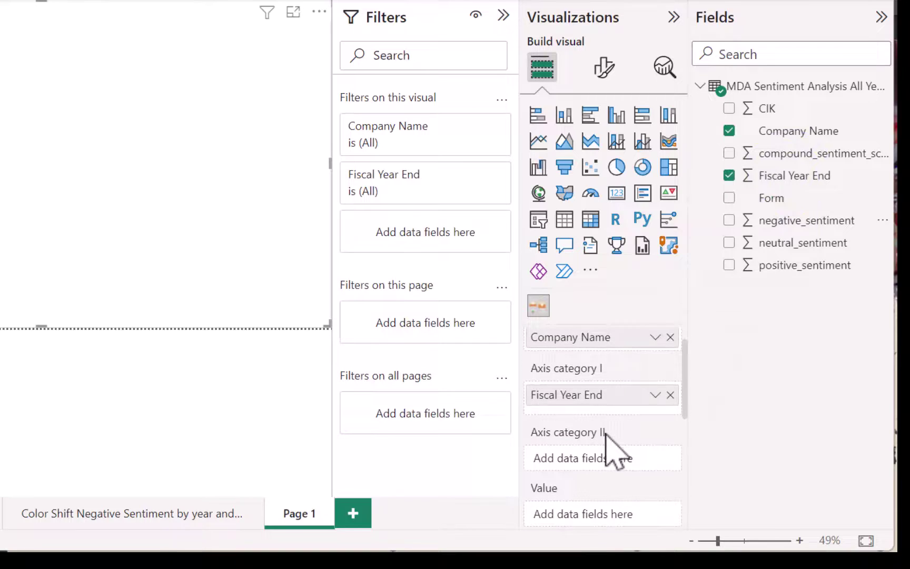
drag(777, 220, 615, 482)
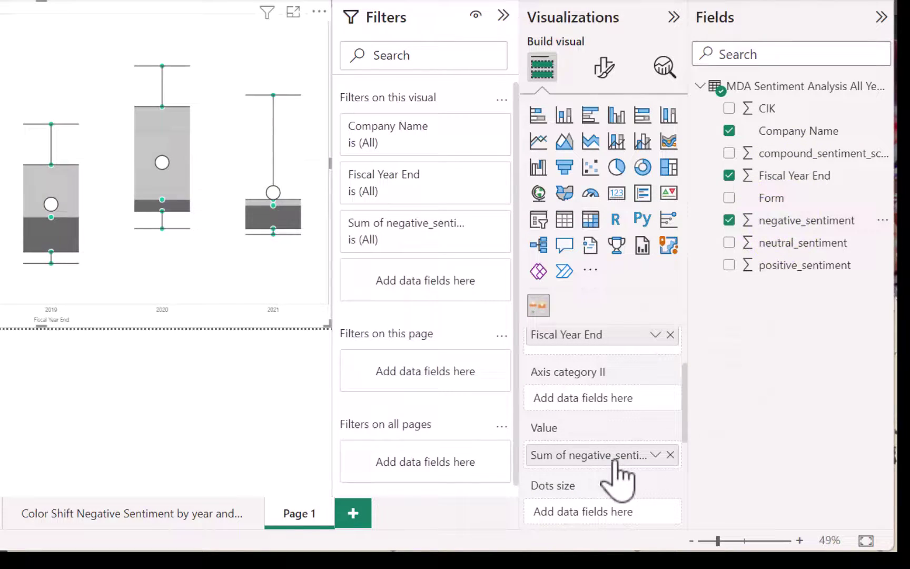
Open the chart's General > Title text and delete the 'Sum of' prefix
click(604, 71)
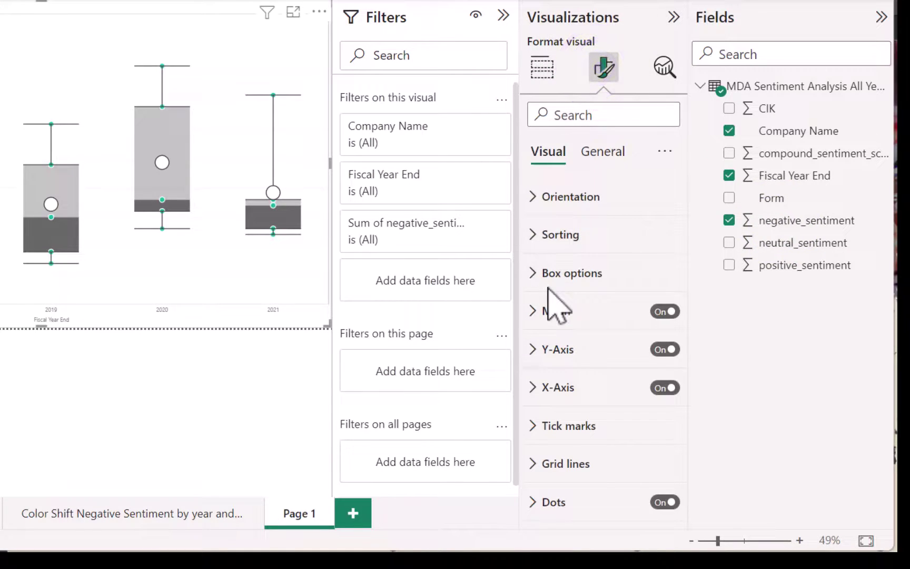
click(603, 152)
click(552, 237)
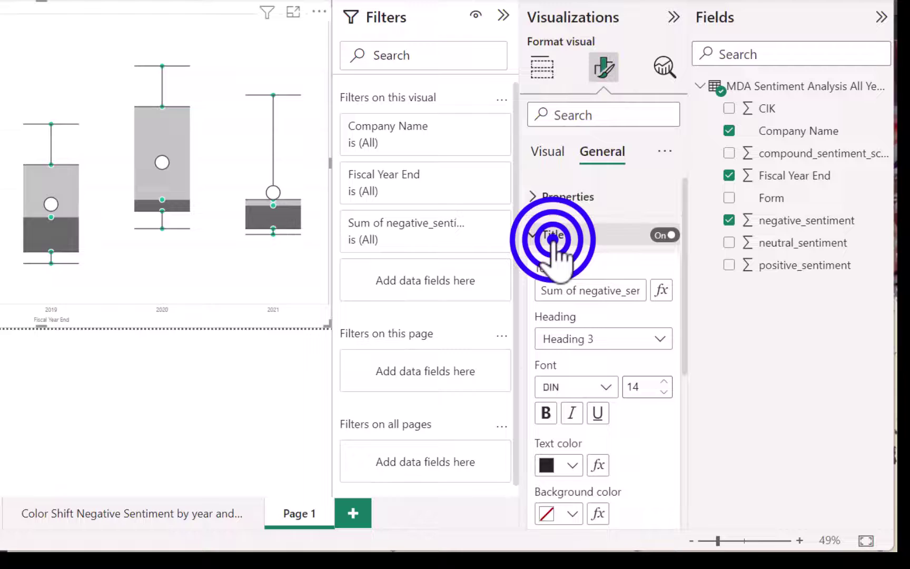
click(575, 290)
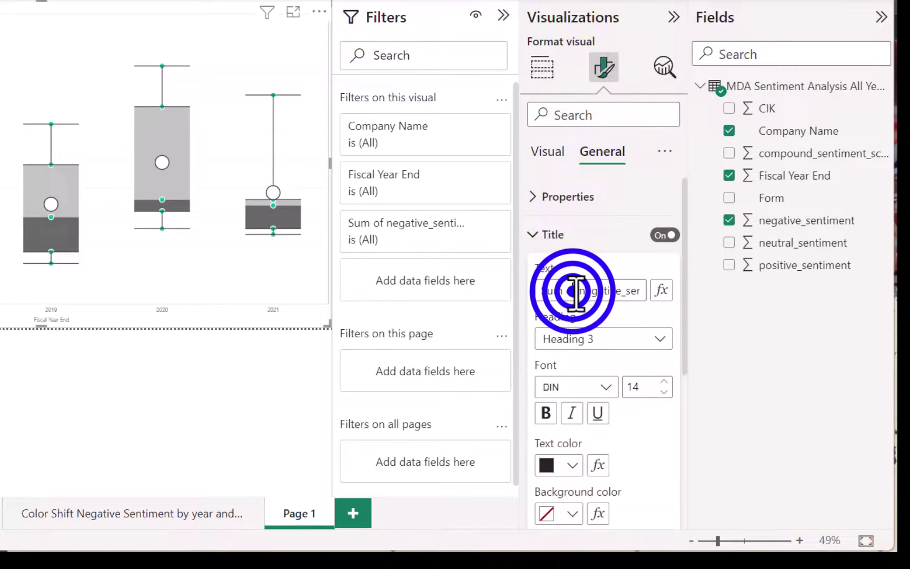
drag(577, 290, 504, 316)
key(BackSpace)
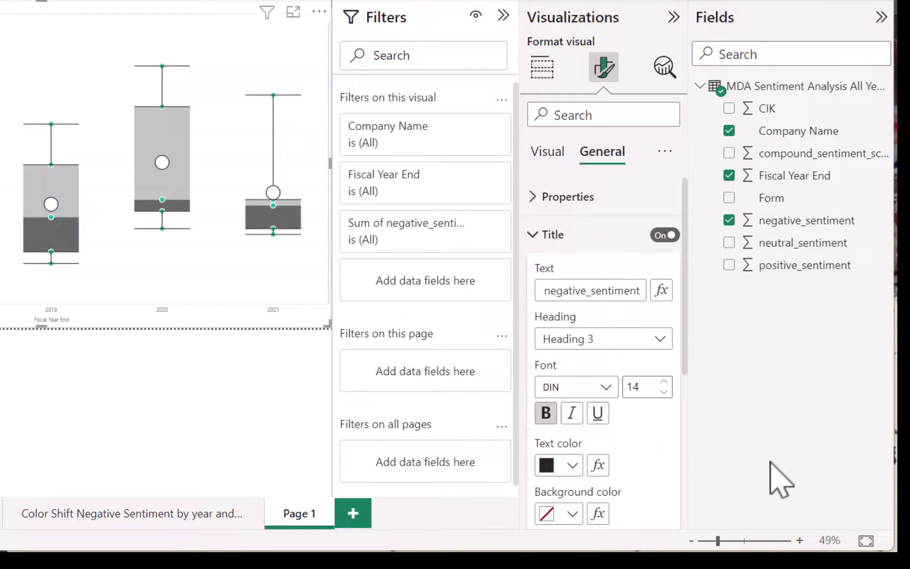
Rewrite the title as 'Box and Whisker Plot of Negative Sentiment by Firm and Fiscal Year…'
text(Box and Whisker)
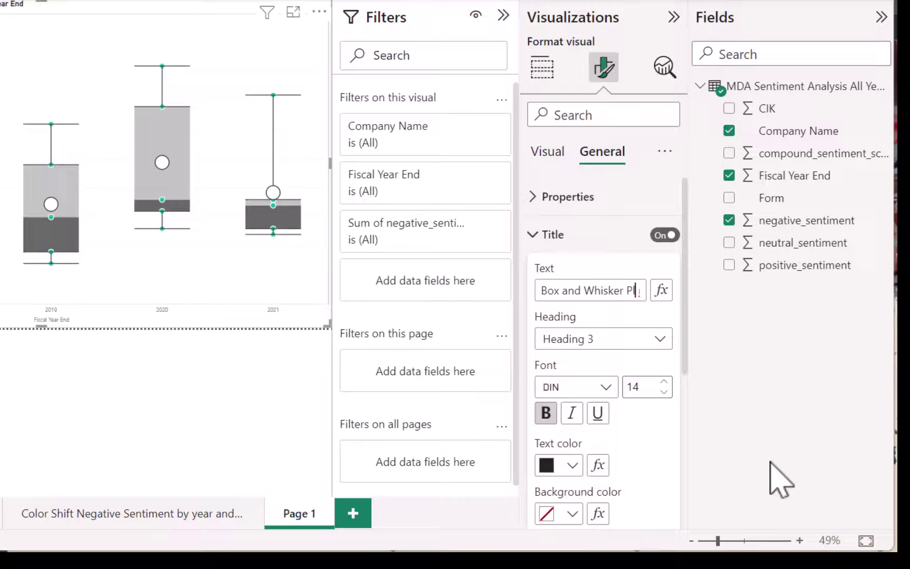
text( Plo)
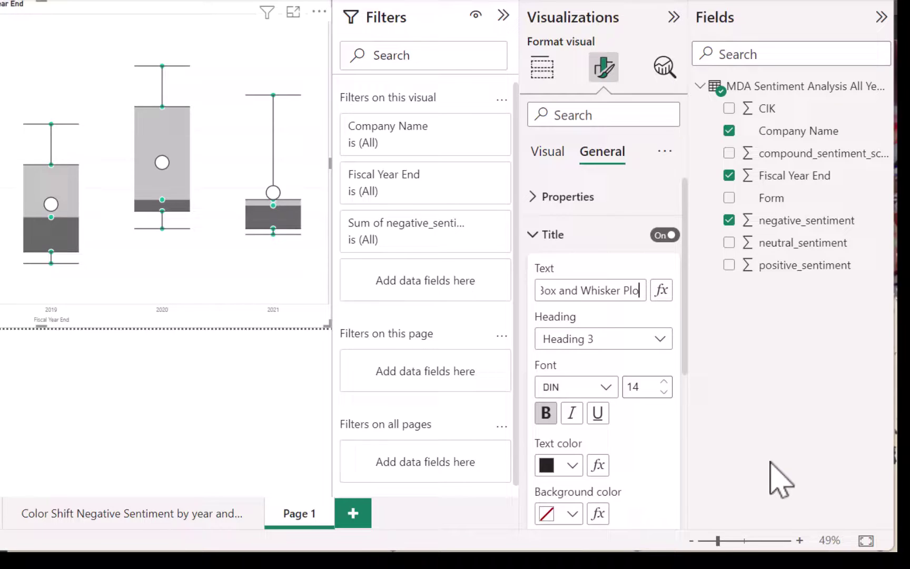
text(t of N)
key(Delete)
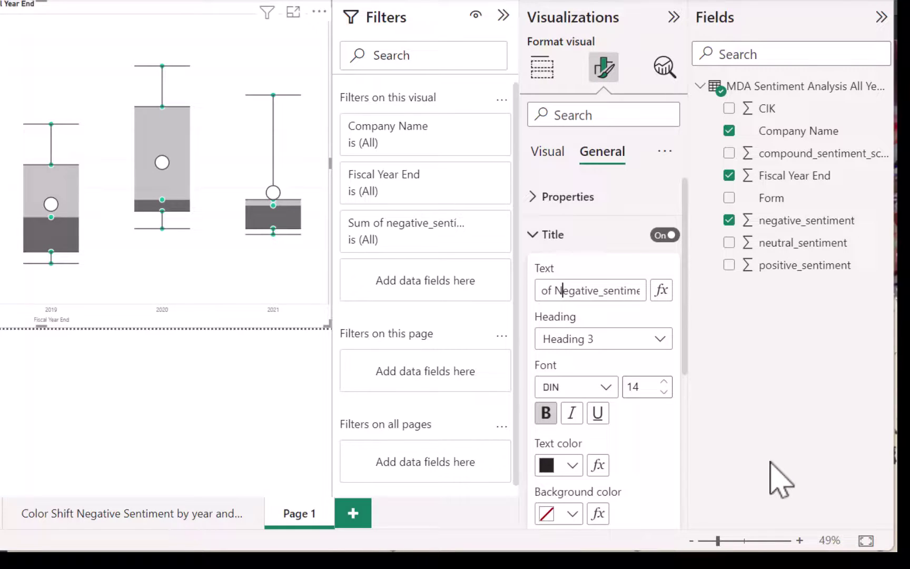
key(Right)
key(Delete)
key(Delete)
text(S)
key(Right)
key(Right)
key(Right)
key(Right)
key(Right)
key(Right)
key(Right)
key(Right)
key(Right)
key(Right)
key(Right)
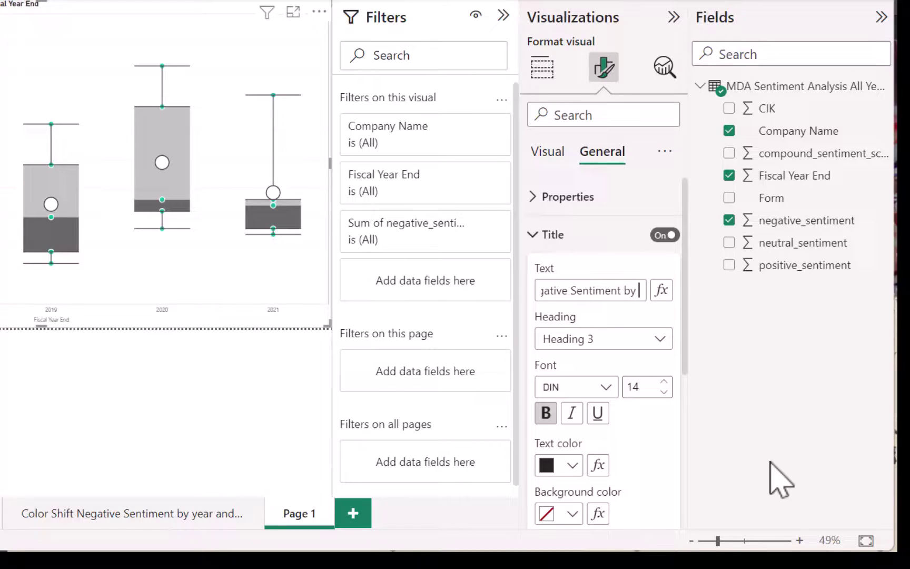
key(shift+Right)
key(shift+Right)
key(shift+Right)
key(shift+Right)
key(shift+Right)
key(shift+Right)
key(shift+Right)
key(shift+Right)
key(shift+Right)
key(shift+Right)
key(shift+Right)
key(shift+Right)
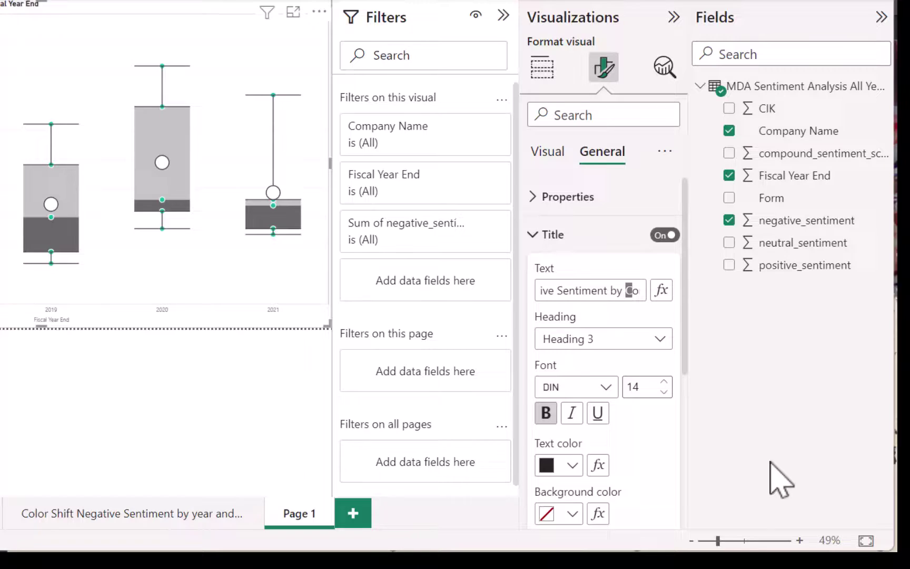
key(shift+Right)
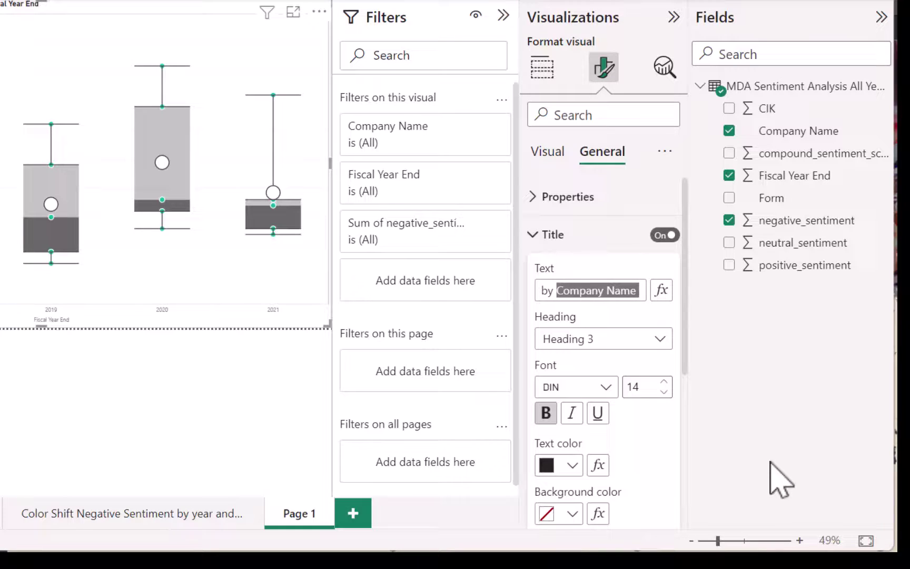
text(Firm and)
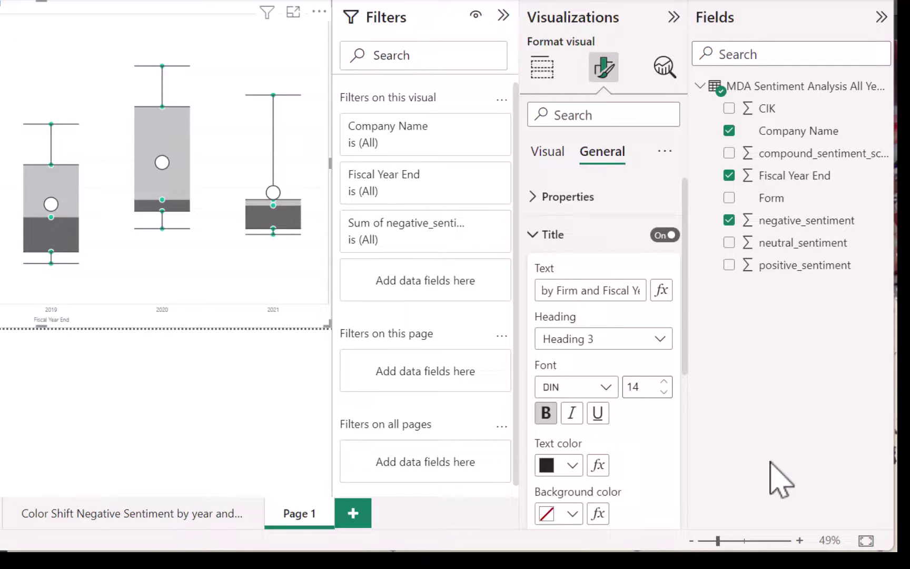
Rename the Page 1 tab to 'Box and Whisker Vertical'
right_click(288, 507)
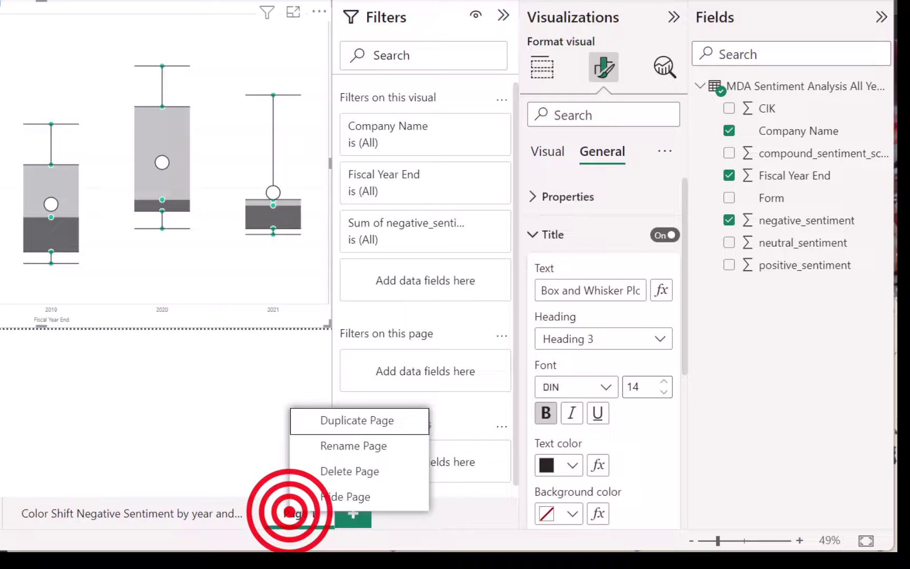
click(325, 443)
text(Bo)
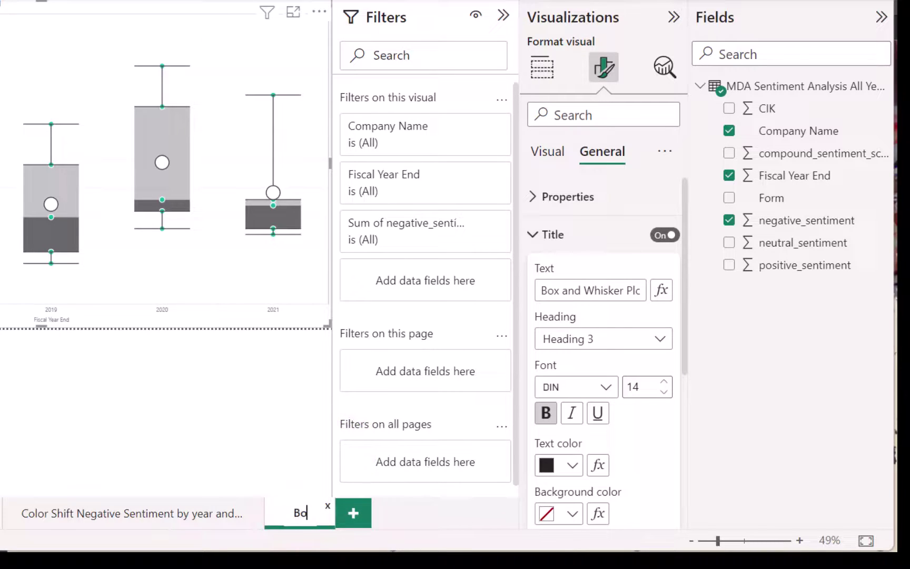
text(x and Whisker Plot Vertical)
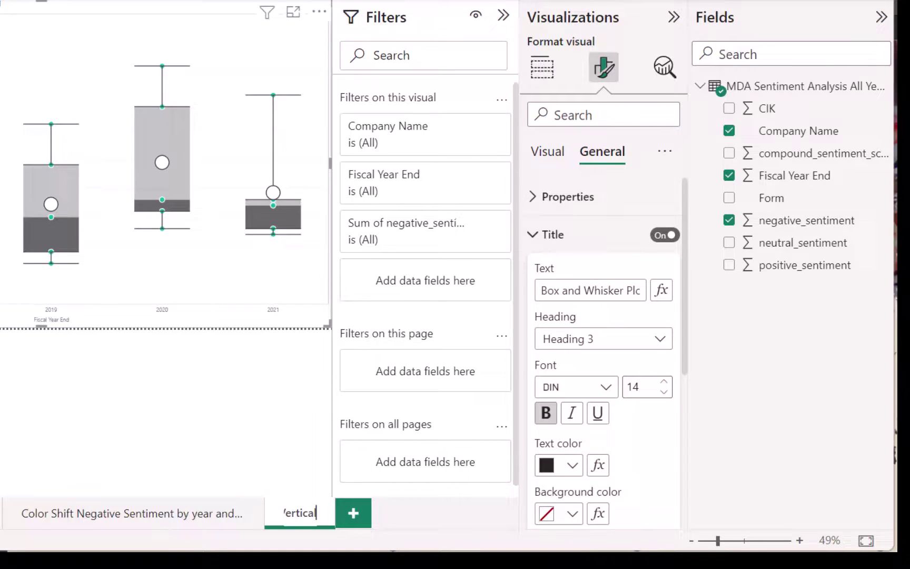
Enter 'Negative Sentiment' as the Y-Axis title in the Visual format settings
click(537, 151)
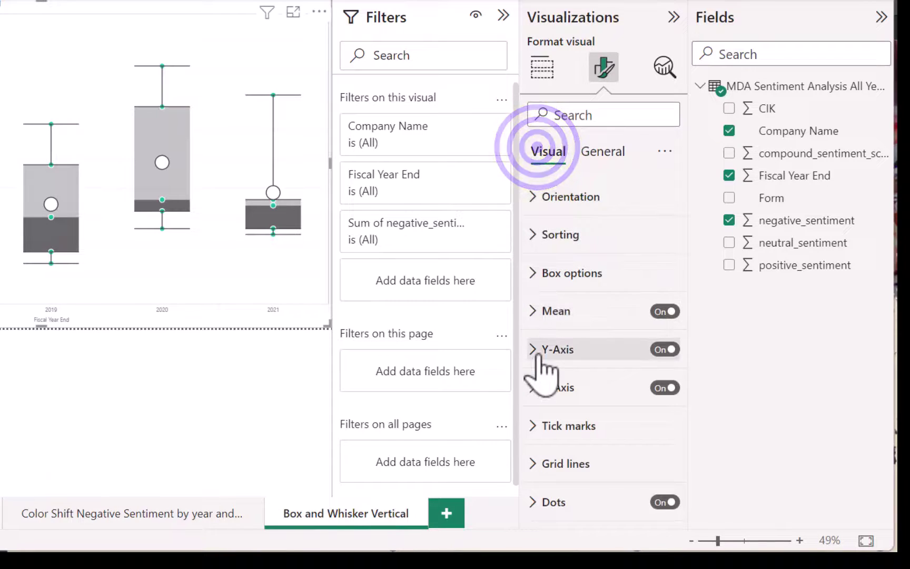
click(532, 350)
scroll(595, 421, down, 1)
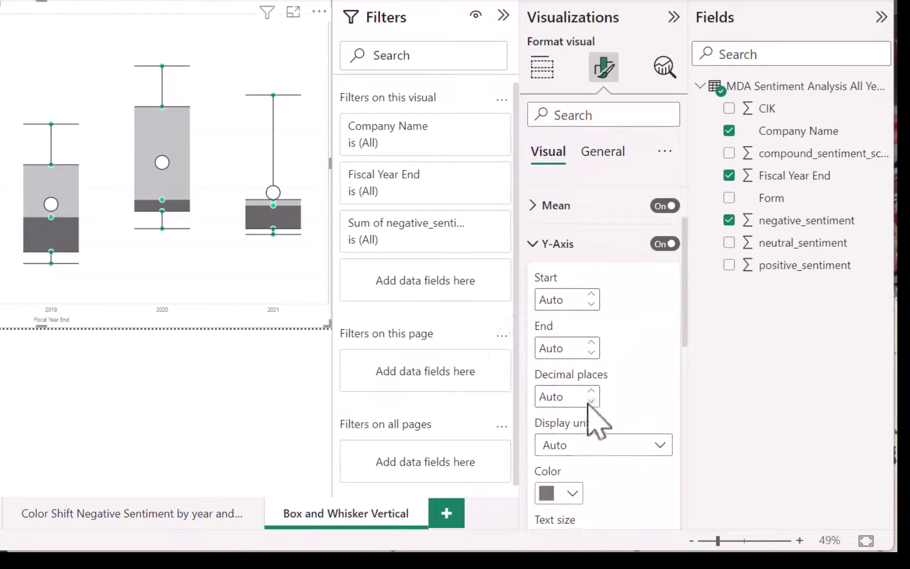
scroll(592, 460, down, 2)
scroll(600, 506, down, 2)
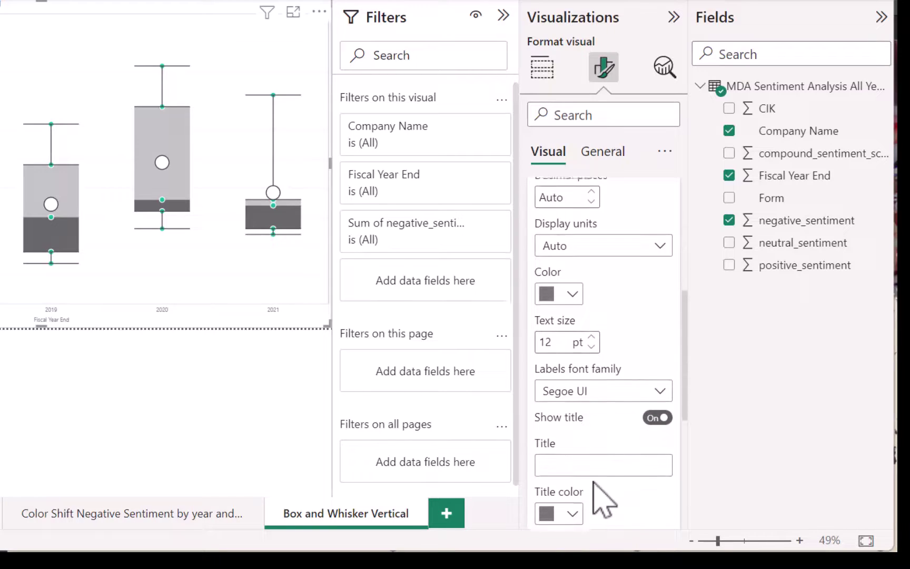
click(590, 456)
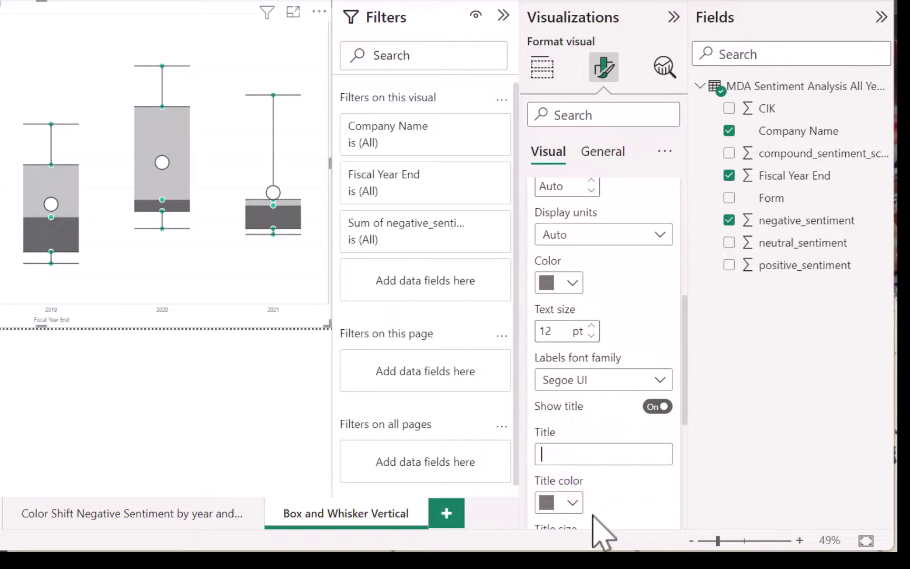
text(Negative Sentiment)
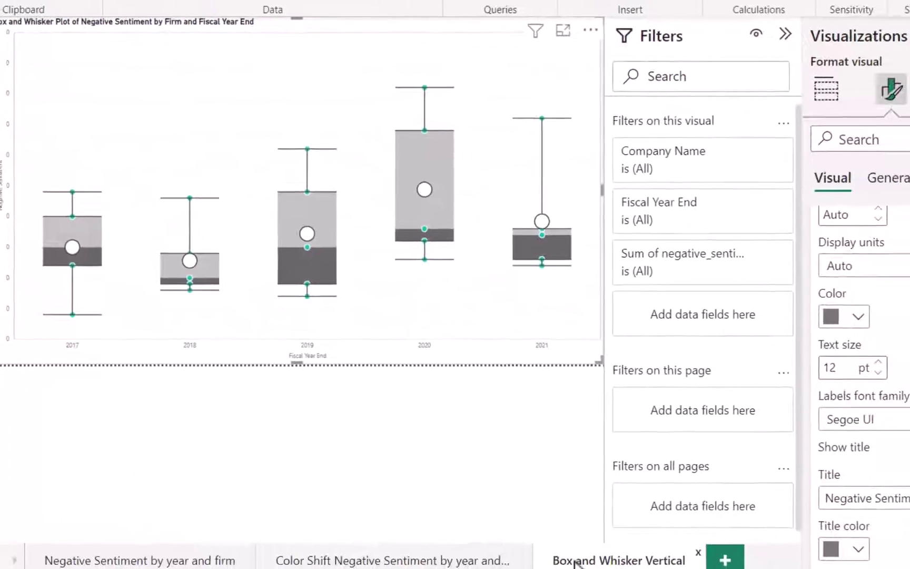
Duplicate the 'Box and Whisker Vertical' page and name the copy 'Box and Whisker Horizontal'
right_click(566, 557)
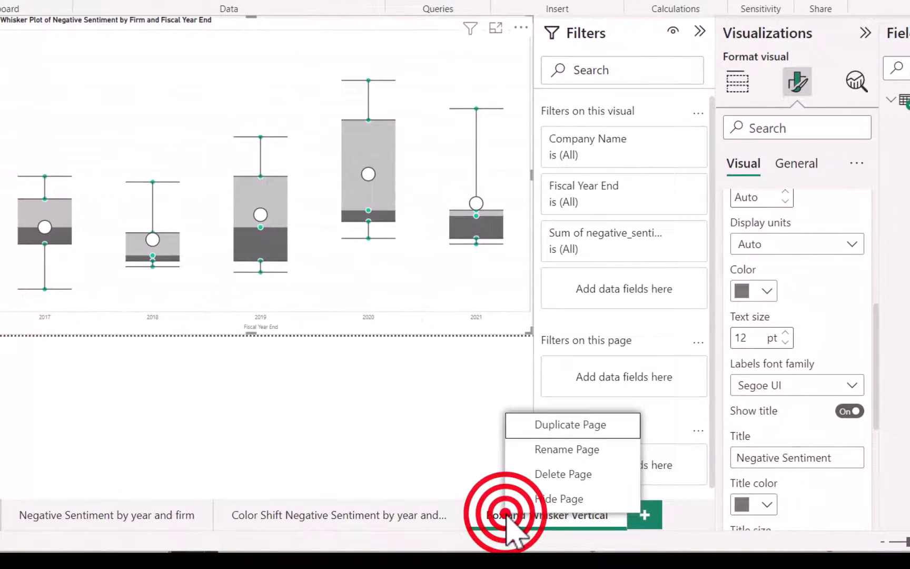
click(588, 435)
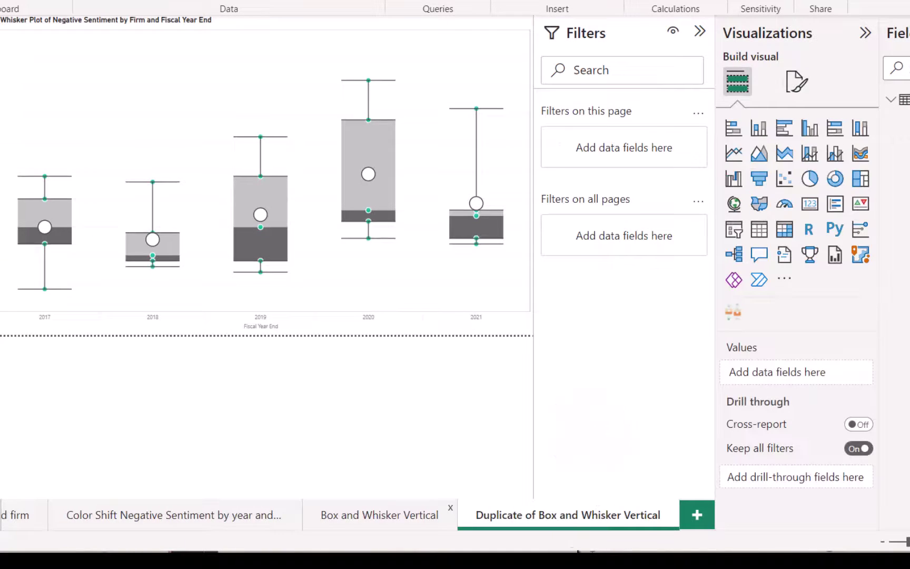
right_click(545, 508)
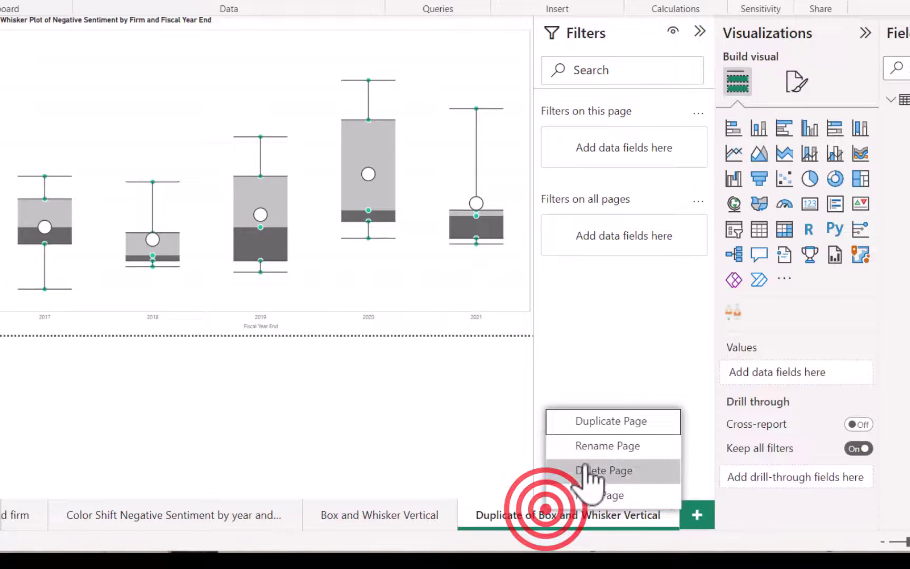
click(587, 444)
text(Box and Whisker Vertical)
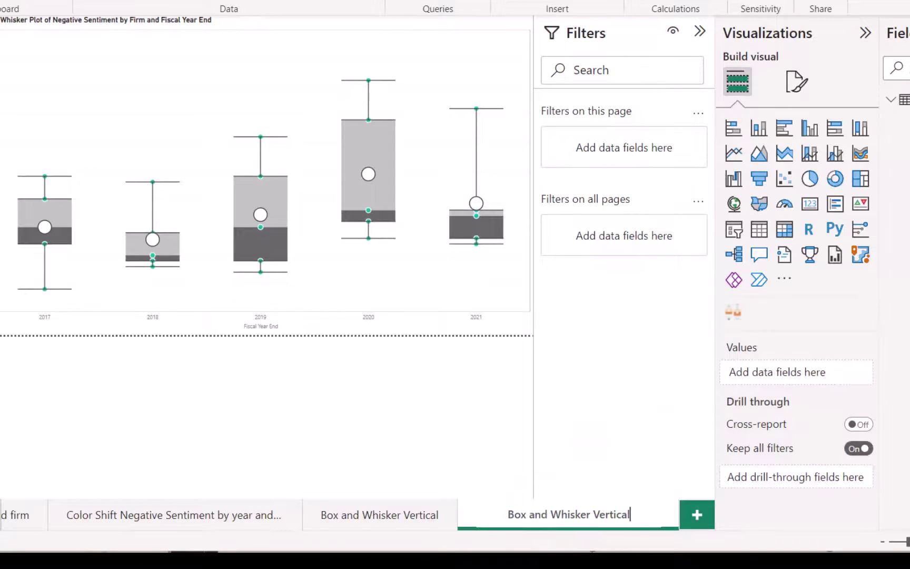
key(BackSpace)
key(BackSpace)
key(BackSpace)
key(BackSpace)
key(BackSpace)
key(BackSpace)
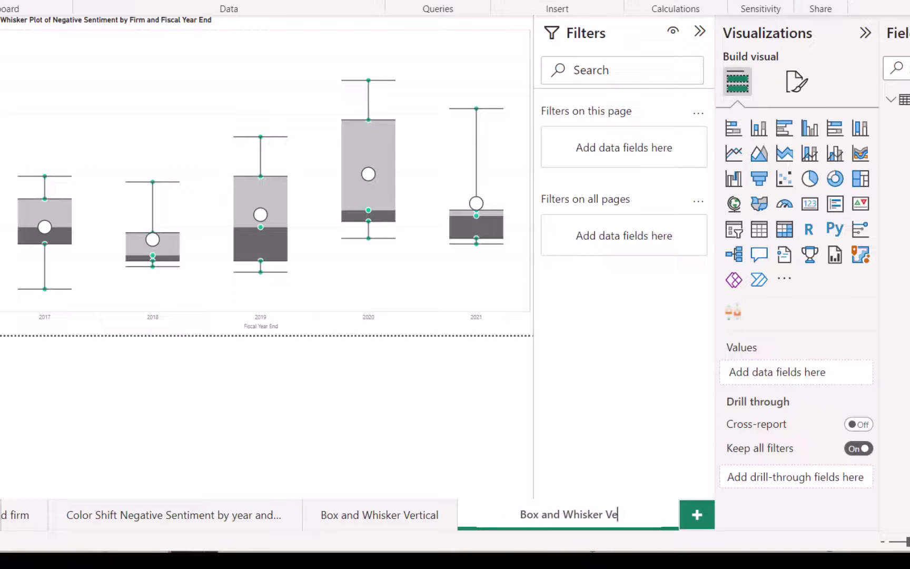
key(BackSpace)
key(BackSpace)
key(BackSpace)
text(Horizon)
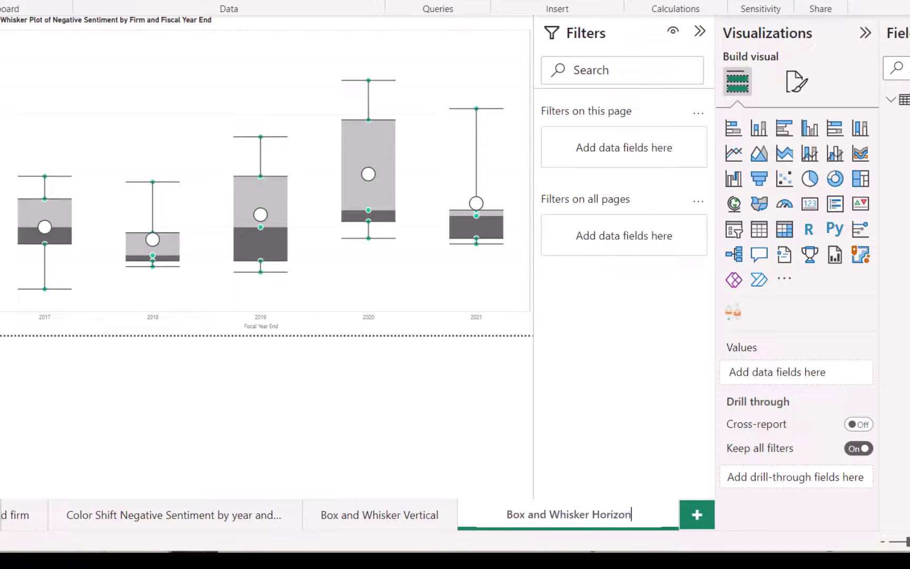
text(tal)
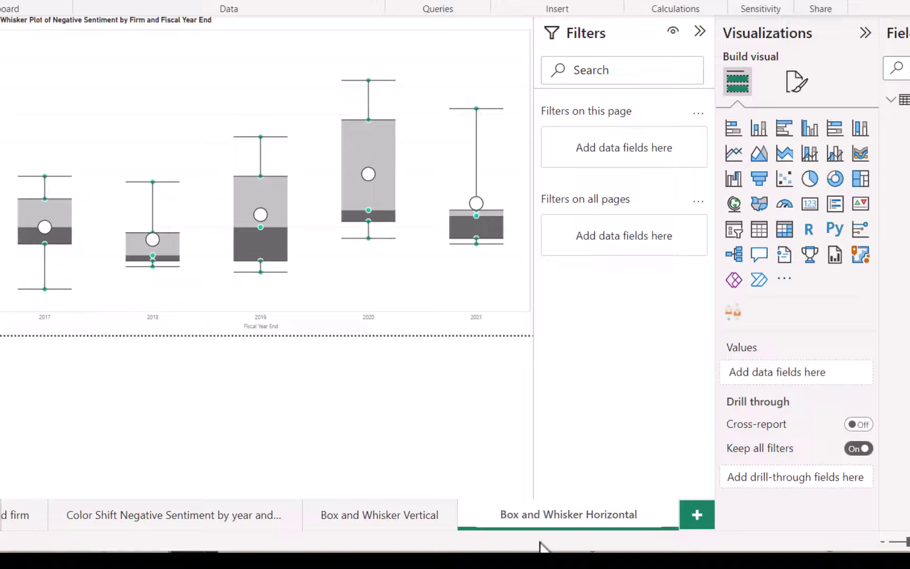
Set the chart's Orientation to Horizontal under Format visual > Visual
click(205, 153)
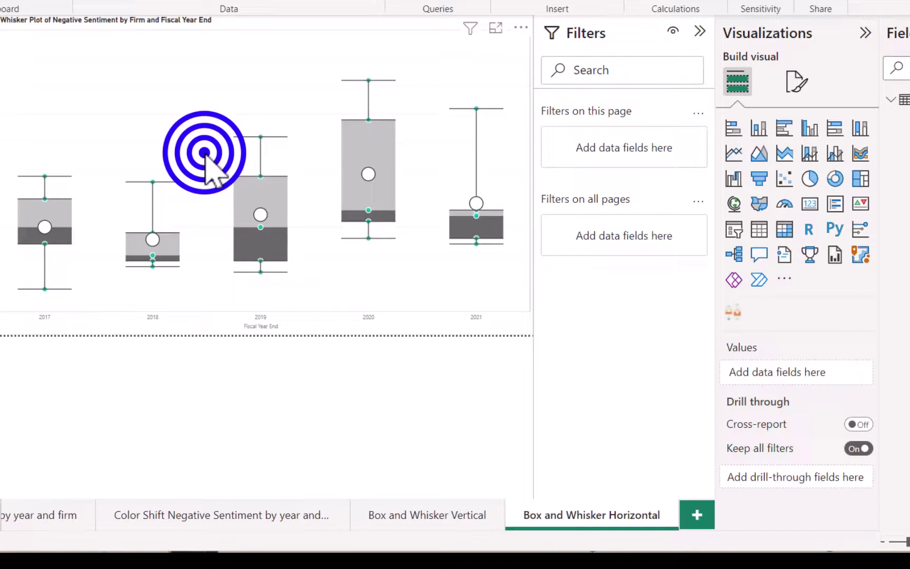
click(796, 80)
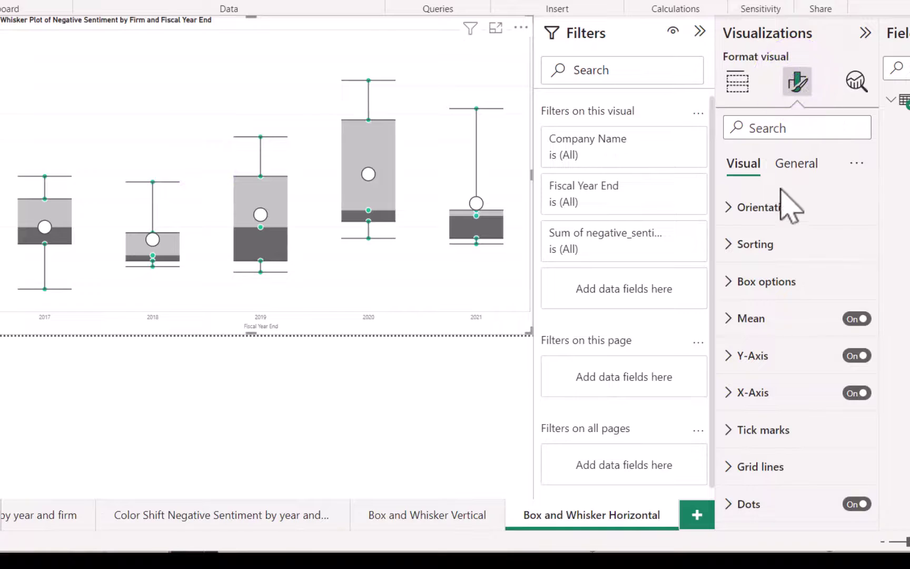
click(766, 210)
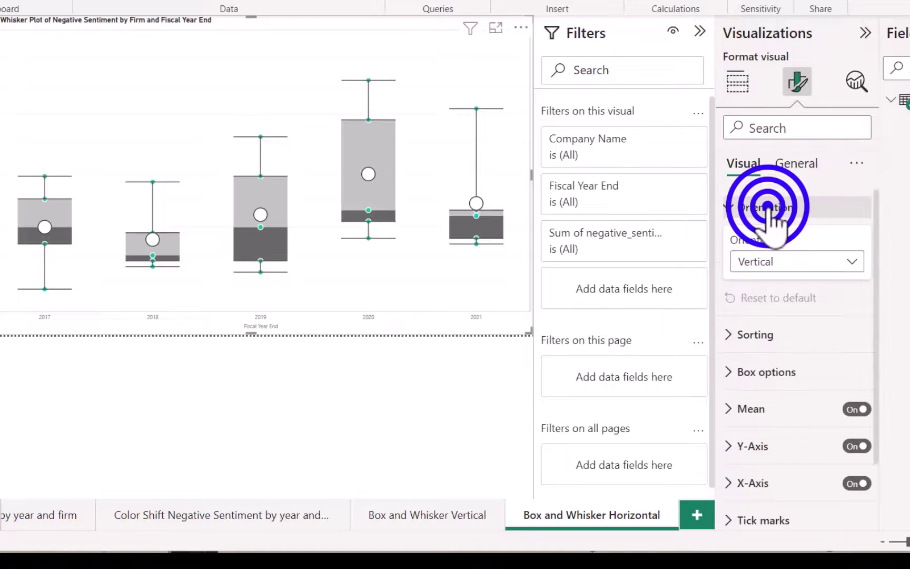
click(809, 259)
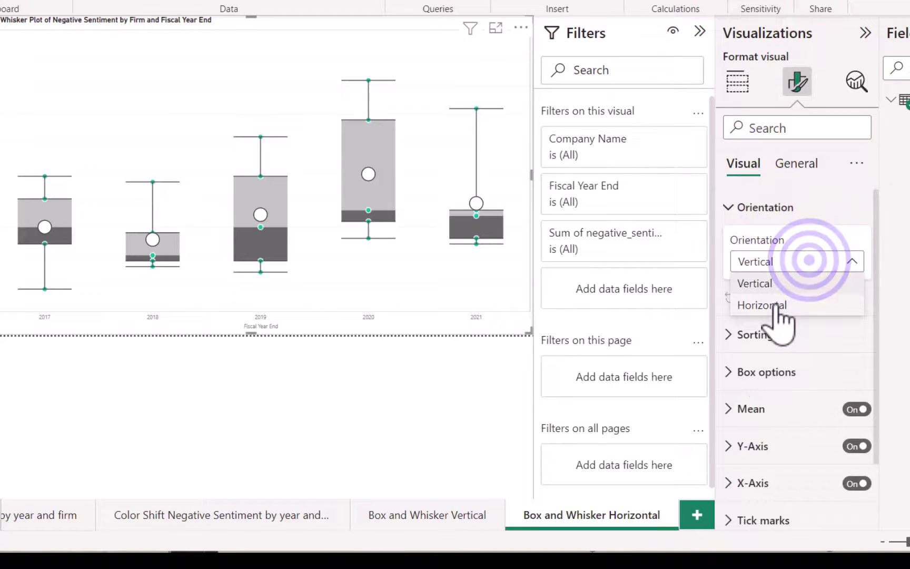
click(772, 304)
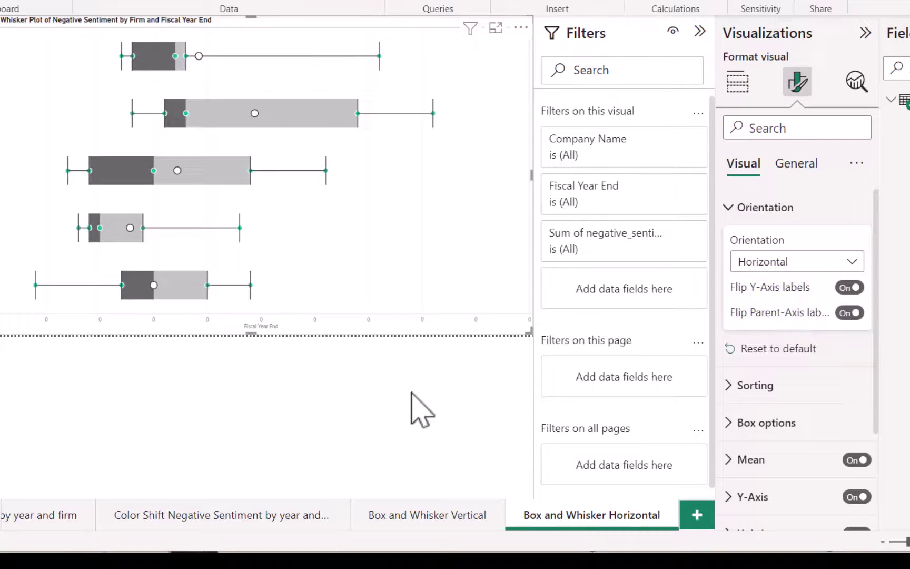